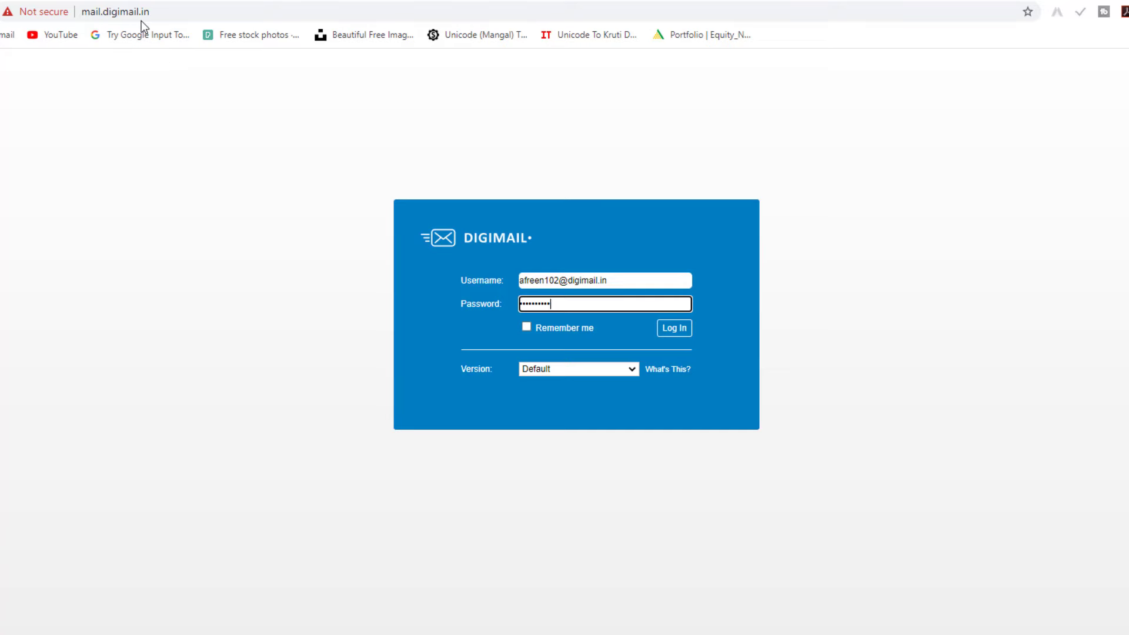
Step: Log in to DigiMail to reach the Inbox with its three conversations
click(673, 330)
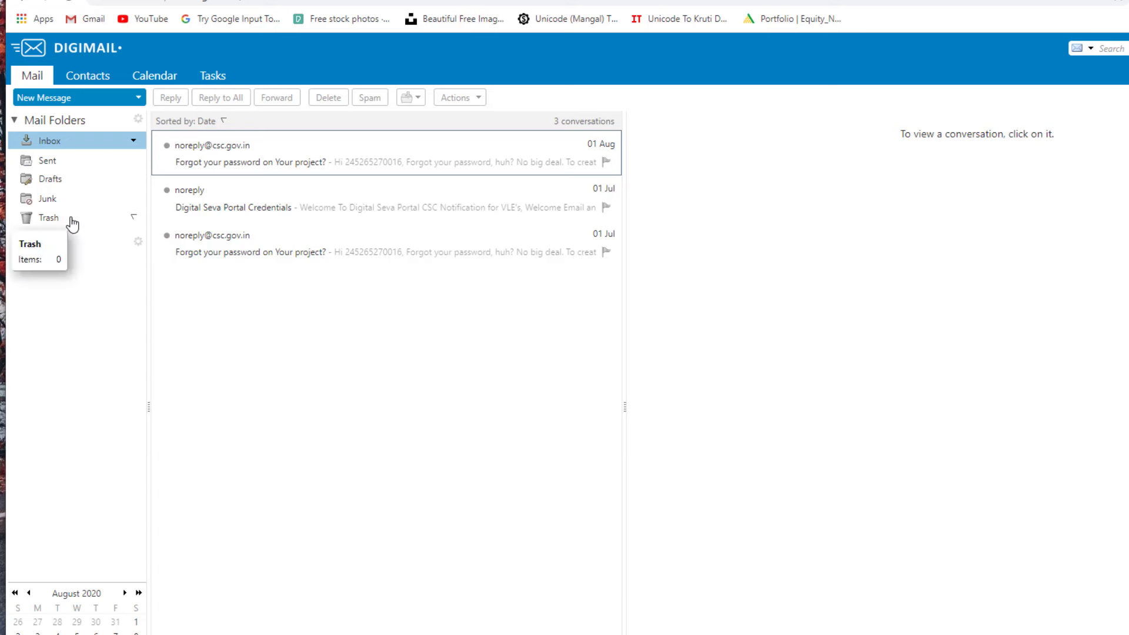
click(91, 105)
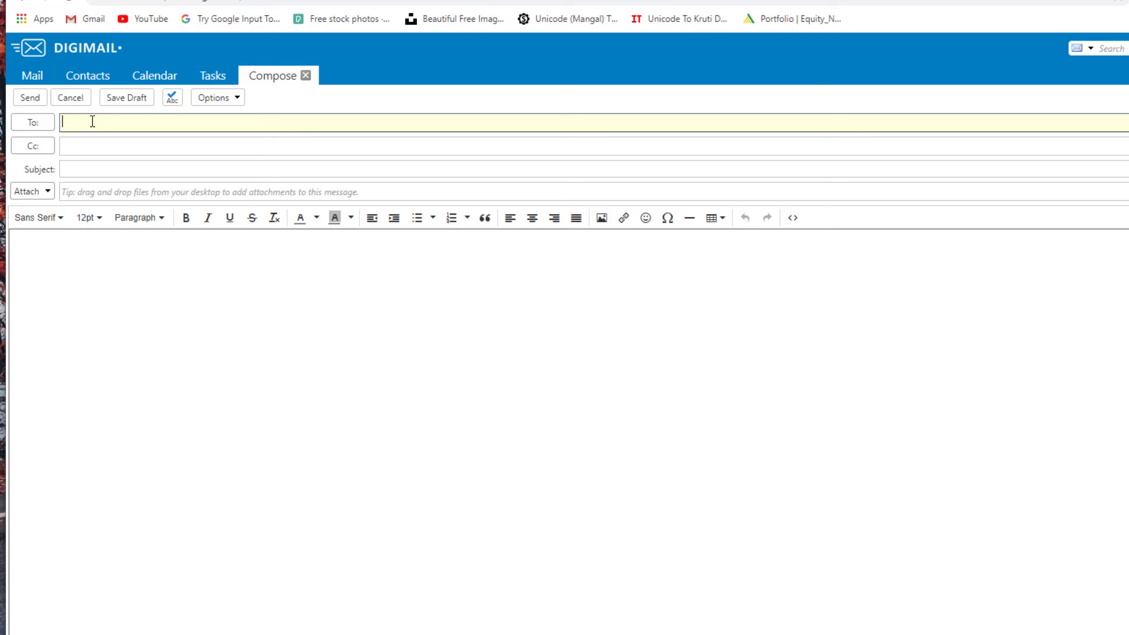
click(96, 143)
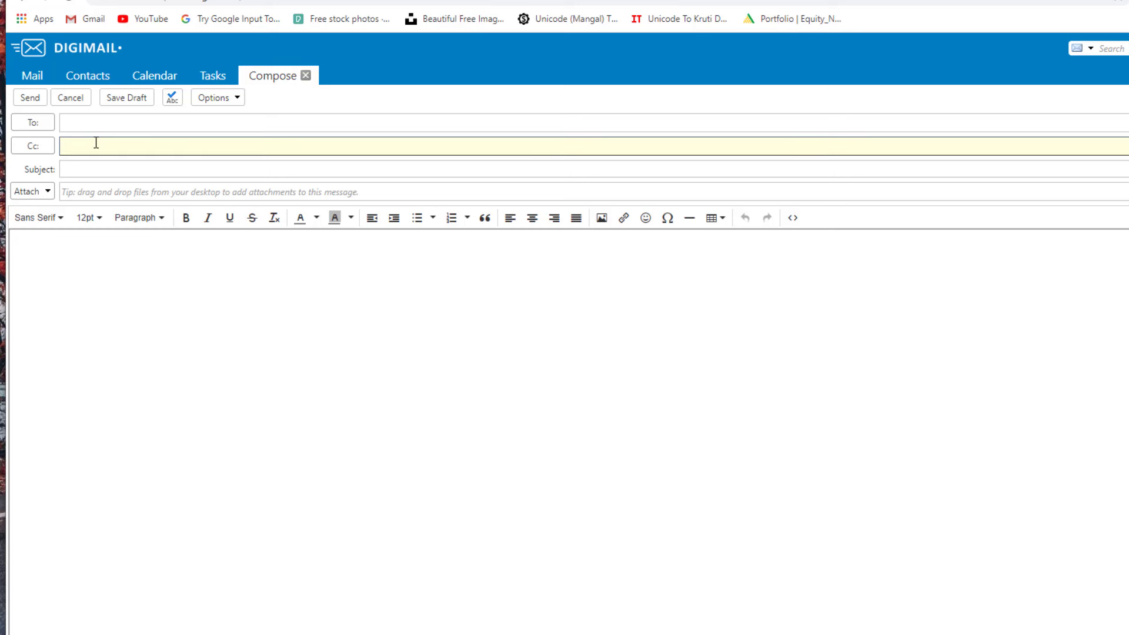
click(96, 167)
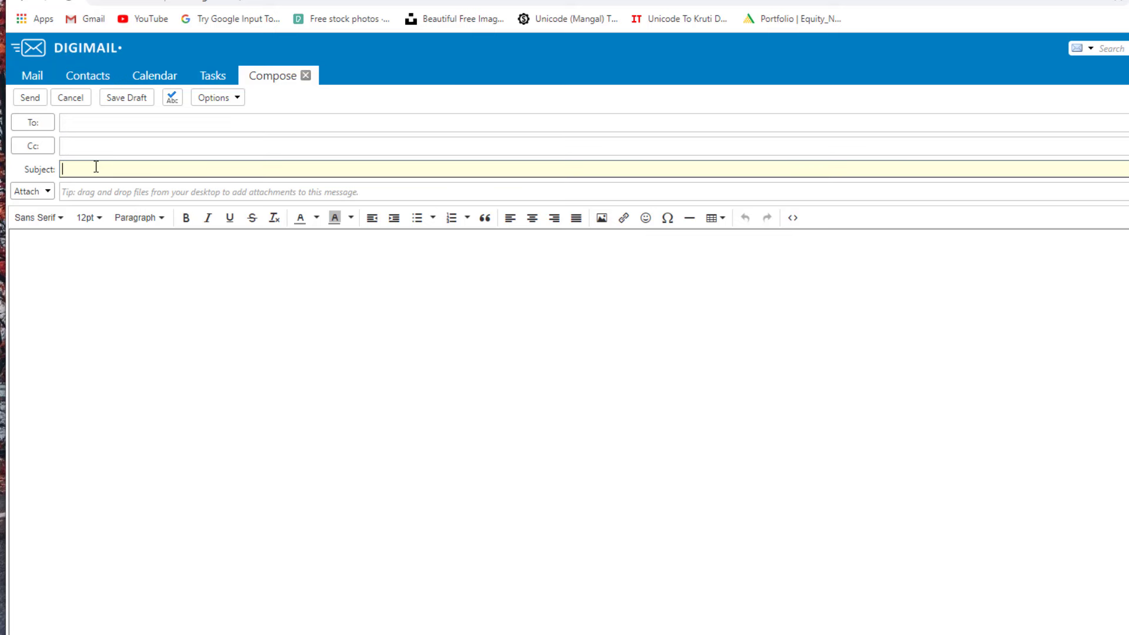
click(100, 244)
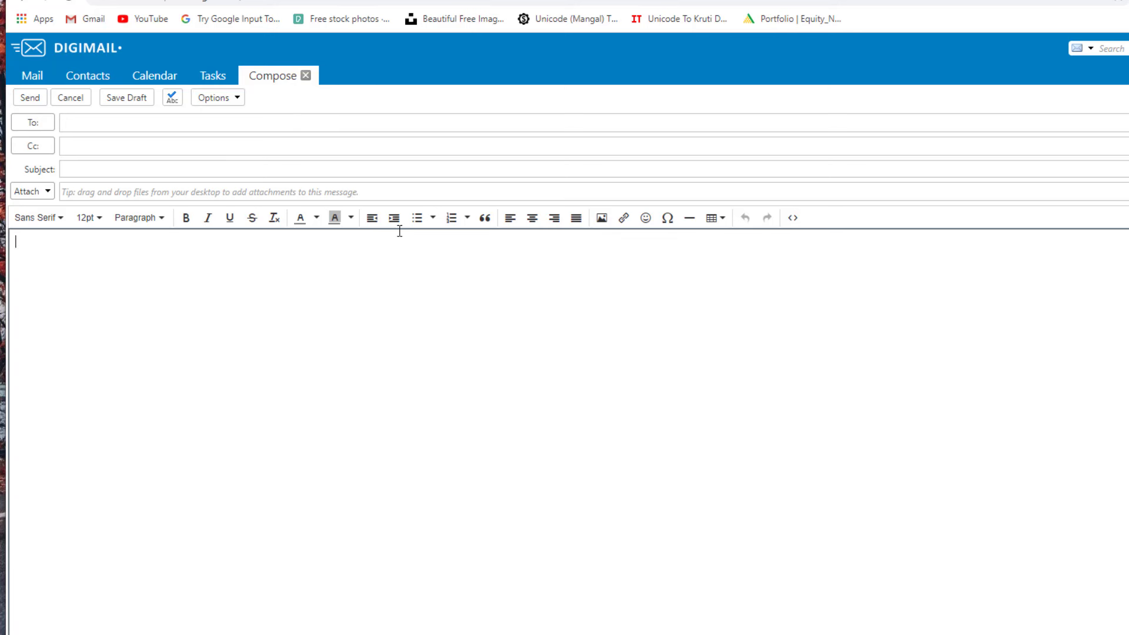
click(82, 99)
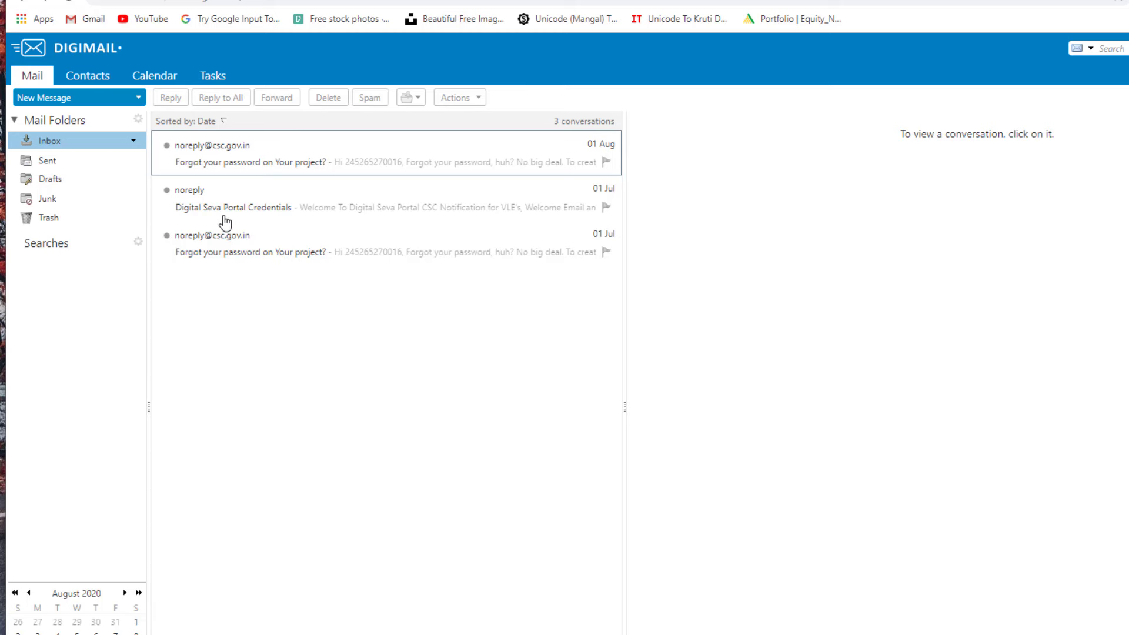
Step: Open the Digital Seva Portal Credentials email and highlight its Connect ID and password
click(248, 208)
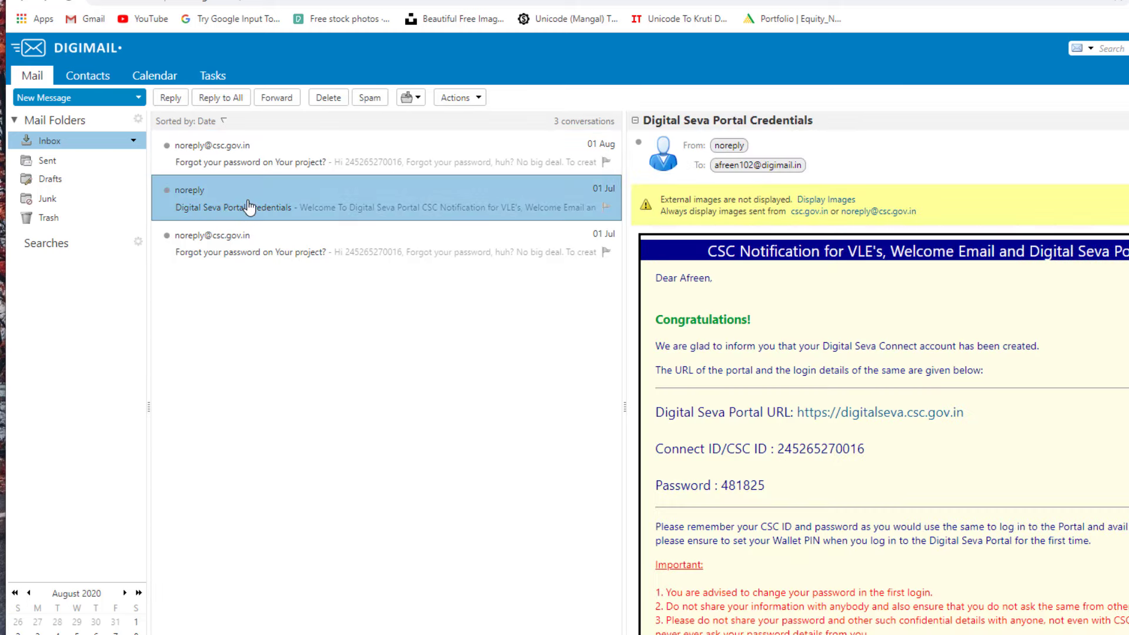
scroll(889, 397, down, 1)
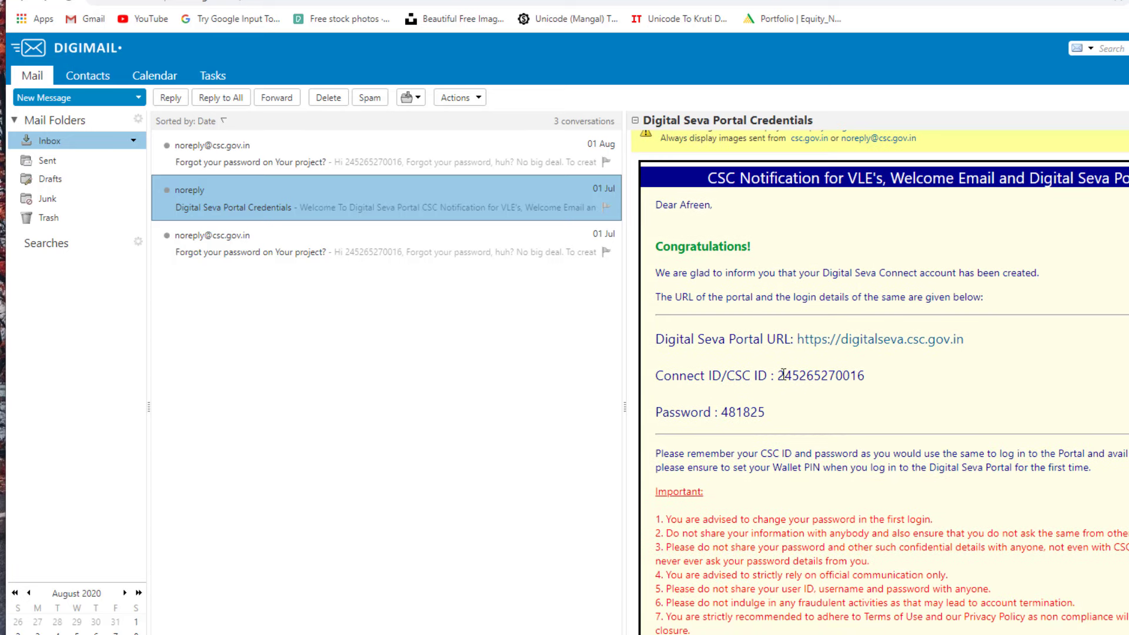
drag(778, 375, 881, 376)
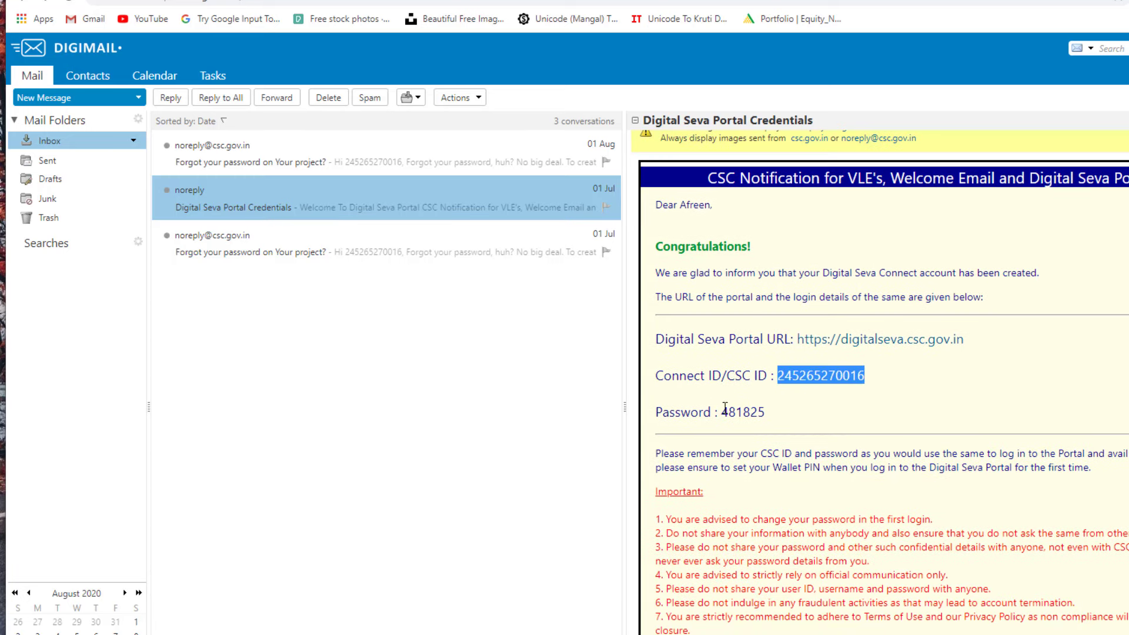
drag(722, 412, 792, 423)
Step: Open the 01 Aug 'Forgot your password on Your project?' reset email
scroll(815, 426, up, 1)
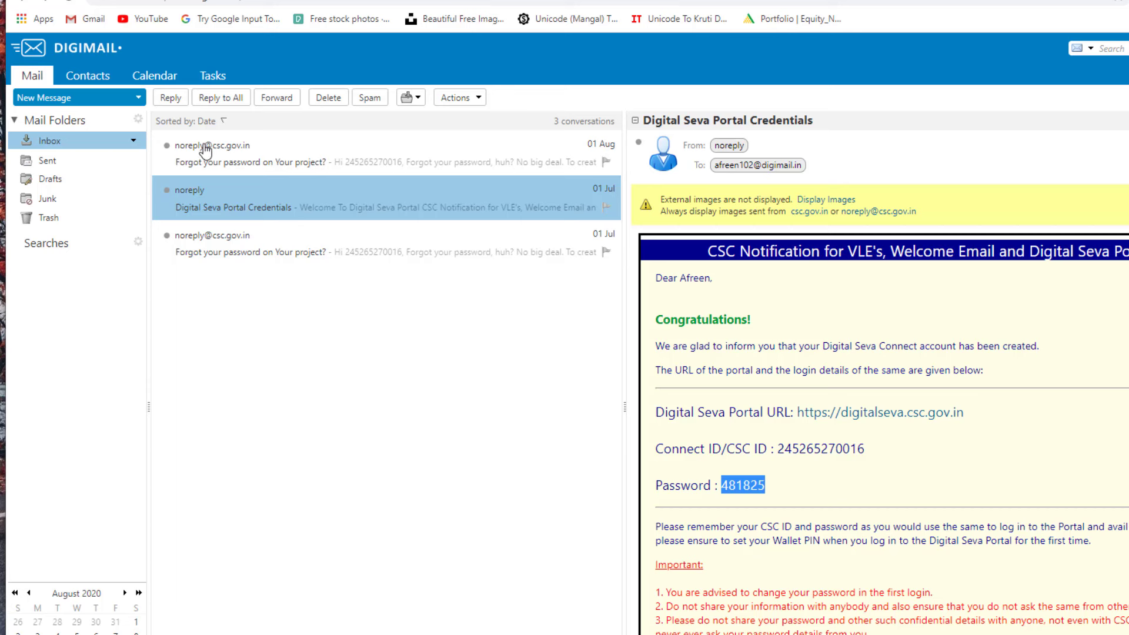
mouse_move(205, 150)
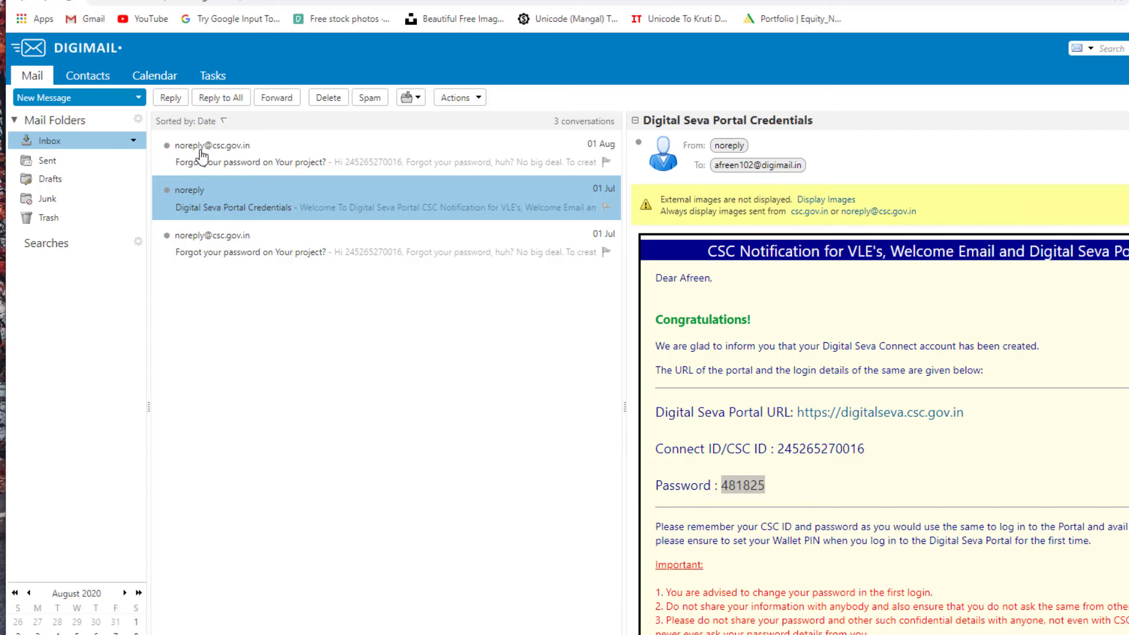
click(200, 155)
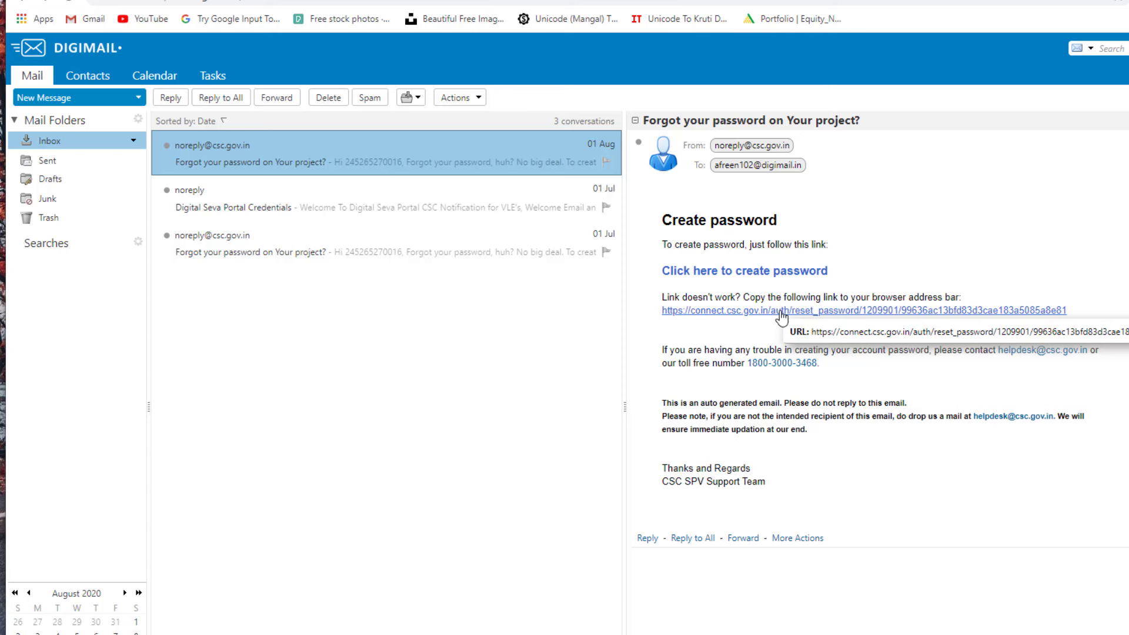
Step: Switch to Contacts, whose list is empty with 'No results found.'
click(91, 145)
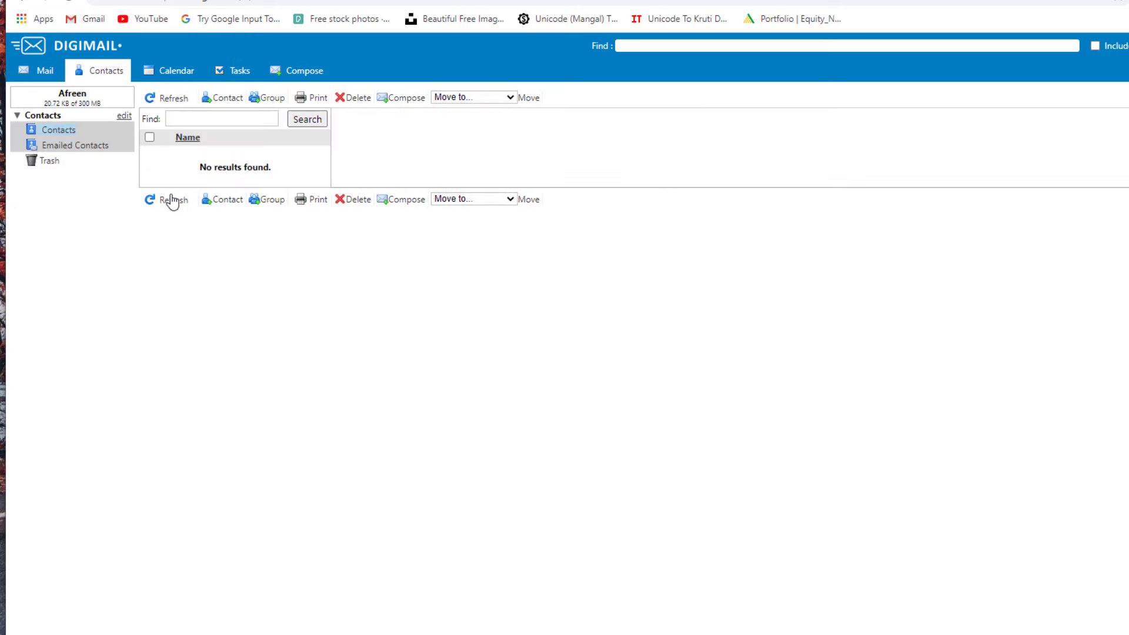
Step: View the calendar's week view, then move to the empty Tasks list
click(170, 75)
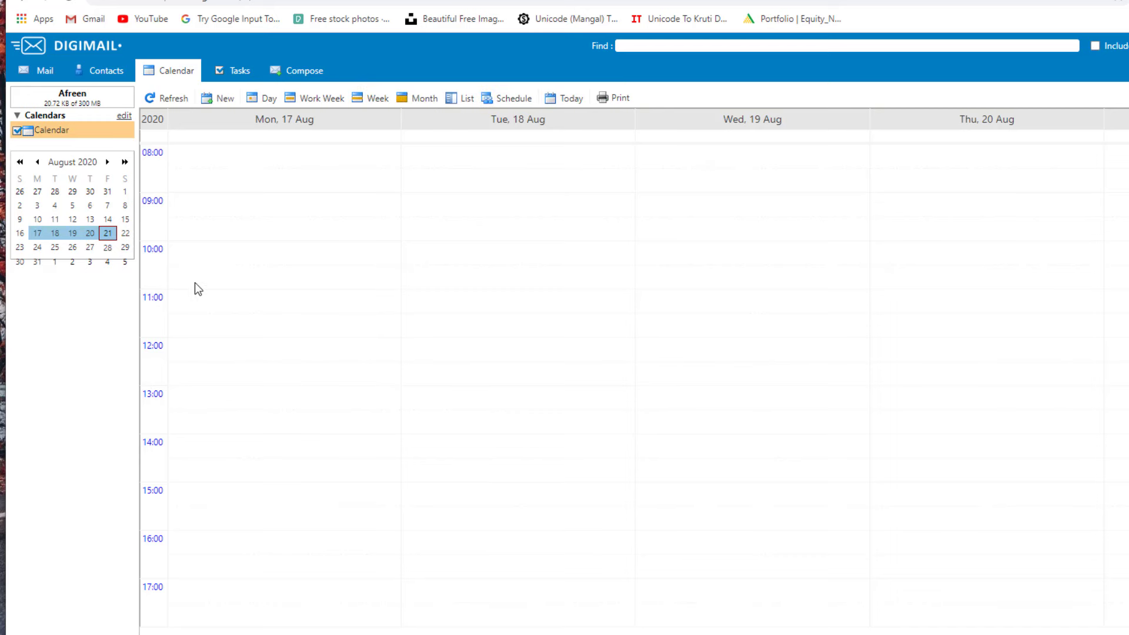
click(236, 71)
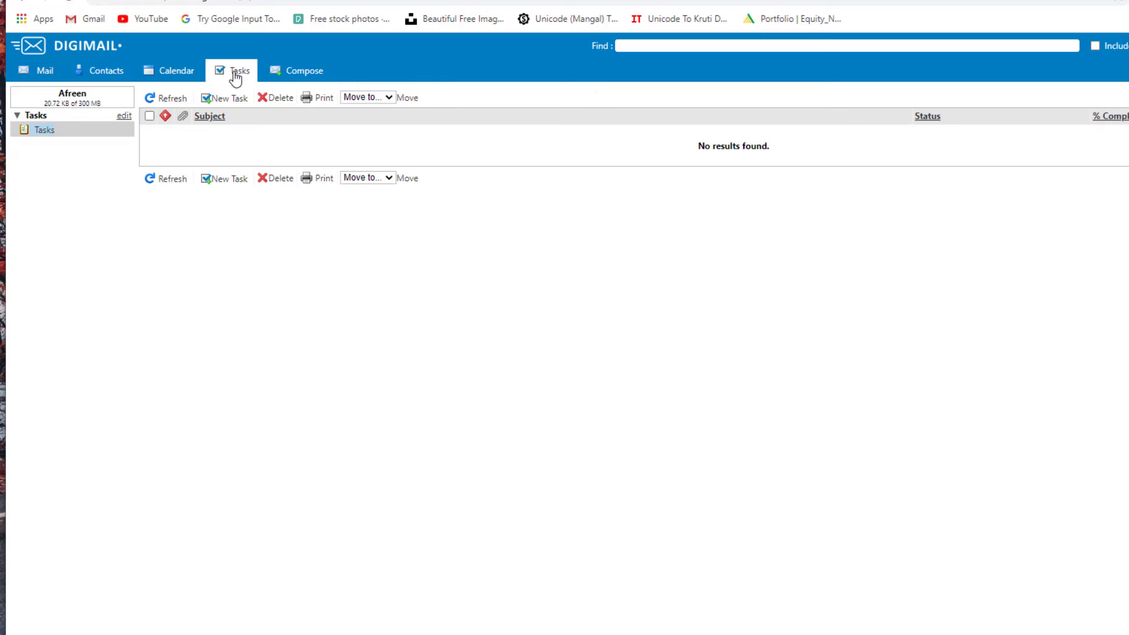
Step: Start a new task, look over its Priority, Status and % choices, then cancel it unsaved
click(228, 100)
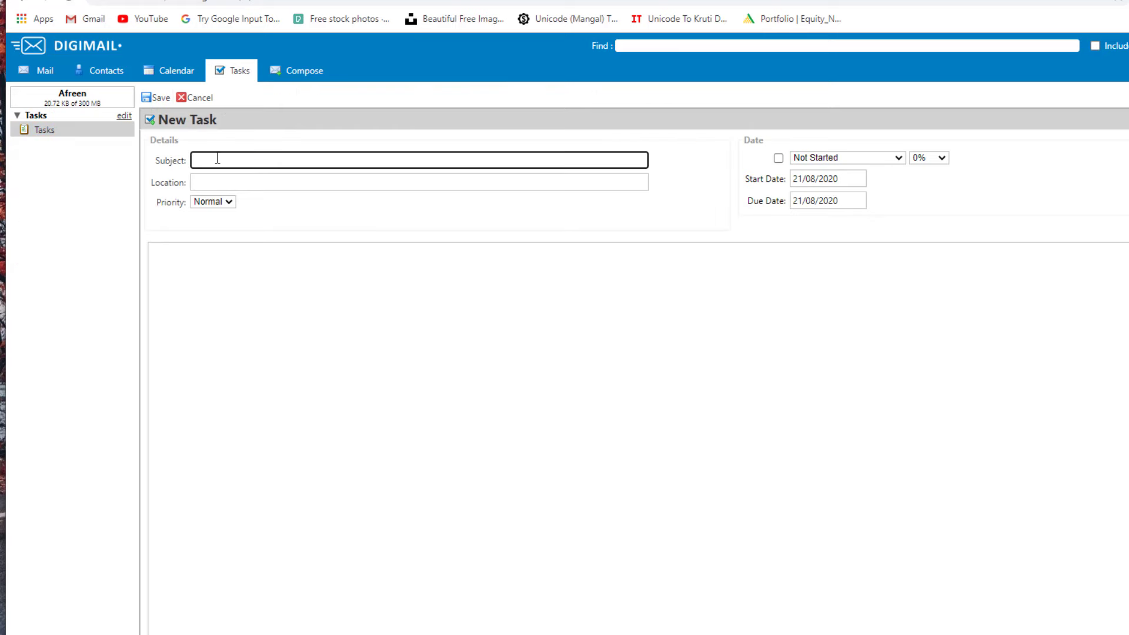
click(218, 183)
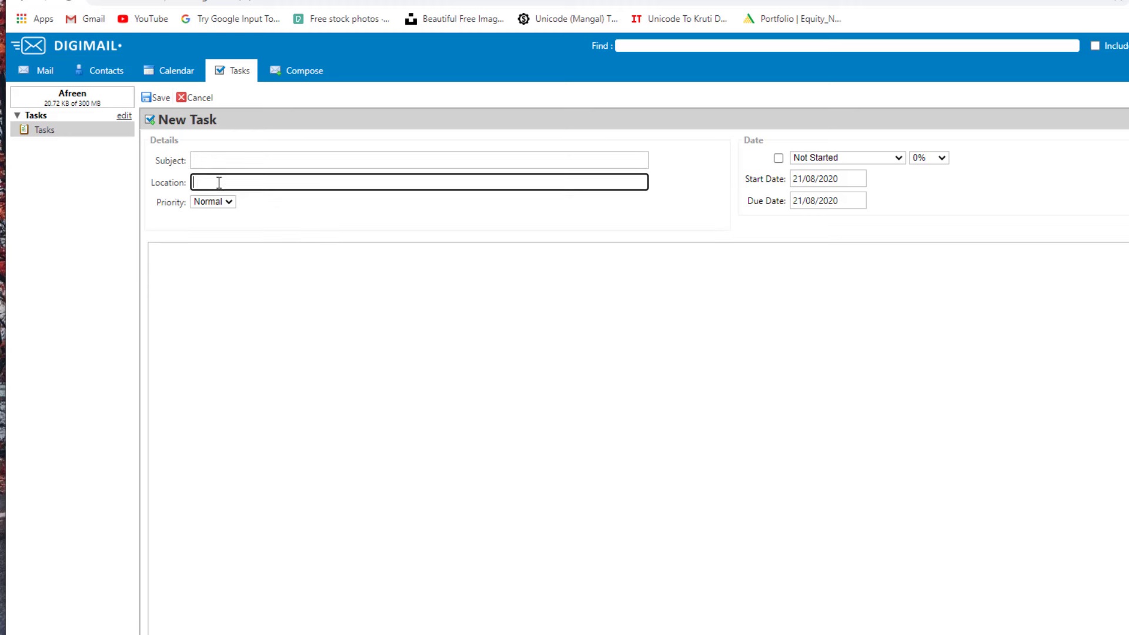
click(218, 201)
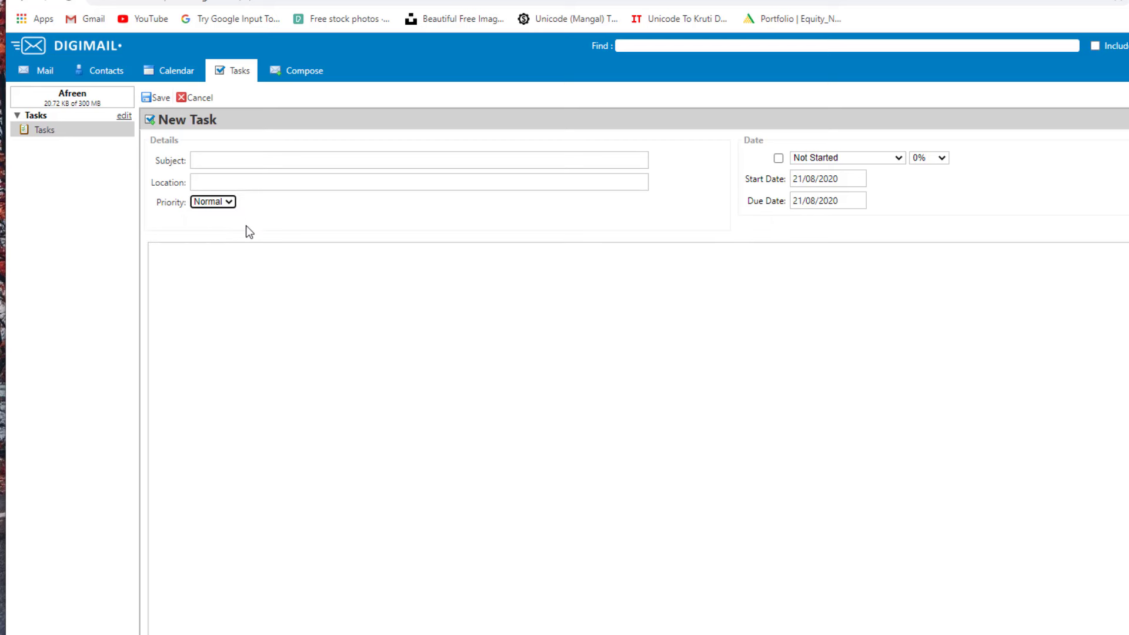
click(856, 158)
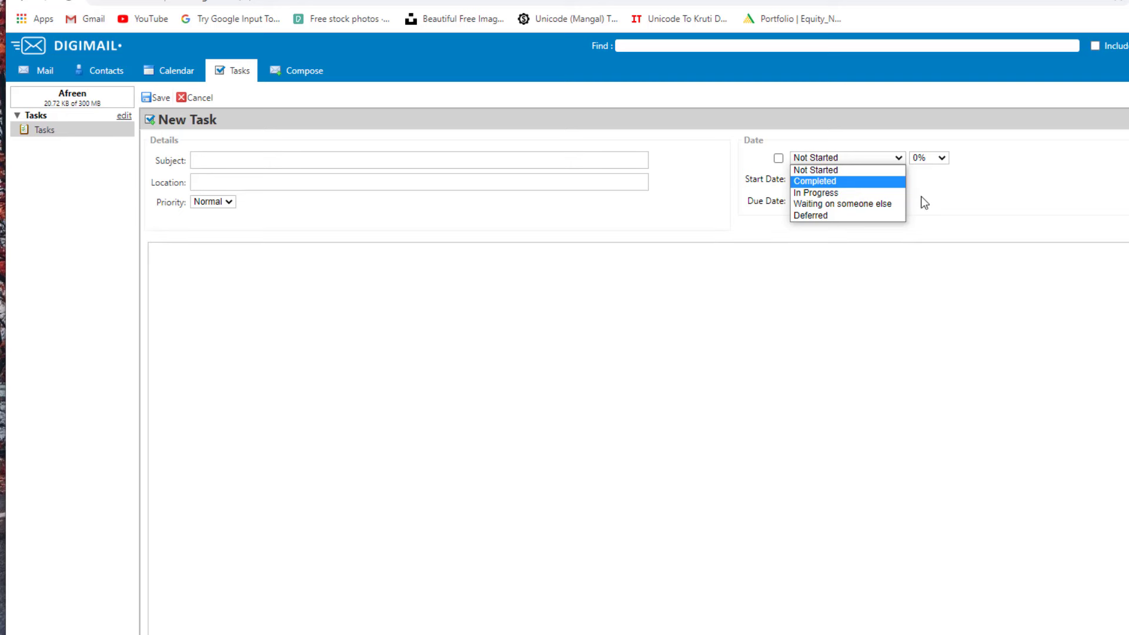
click(941, 157)
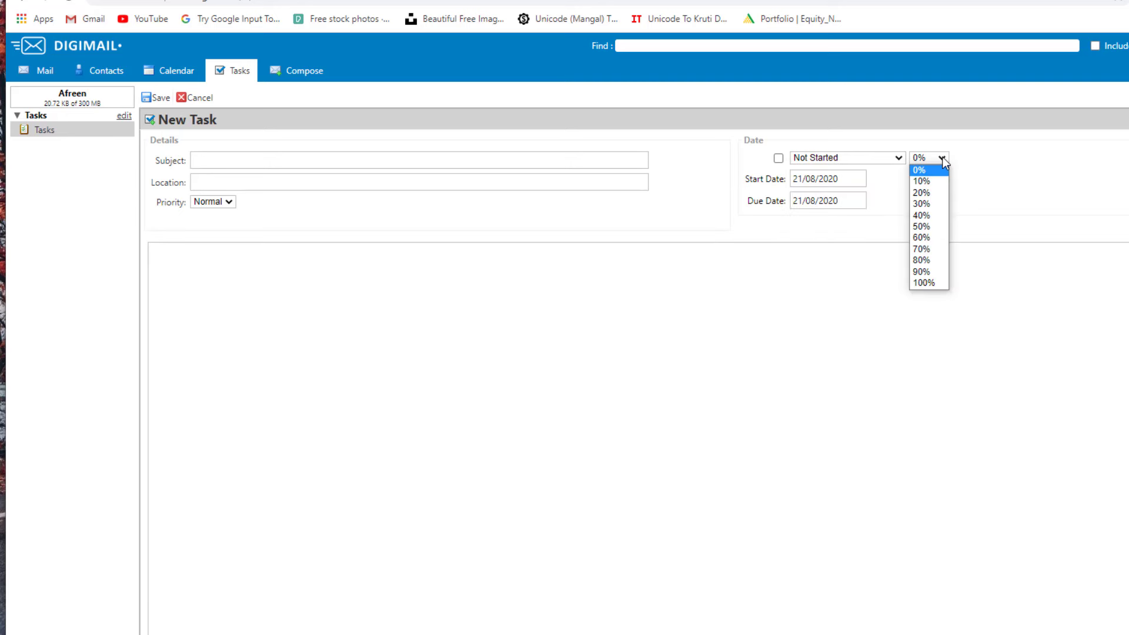
click(1018, 209)
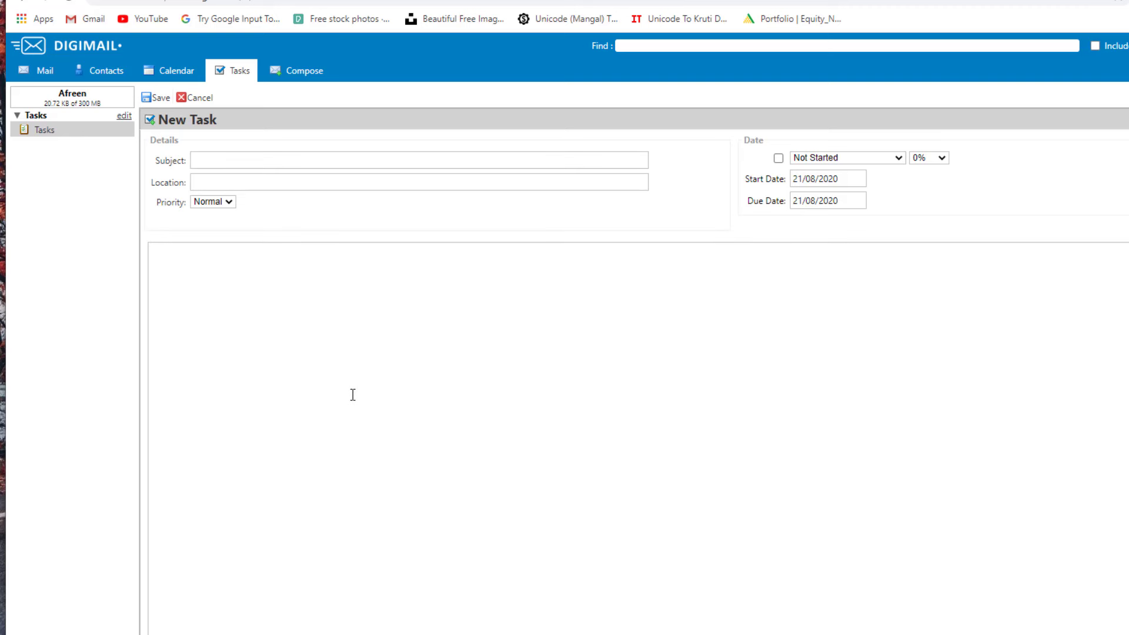
click(194, 98)
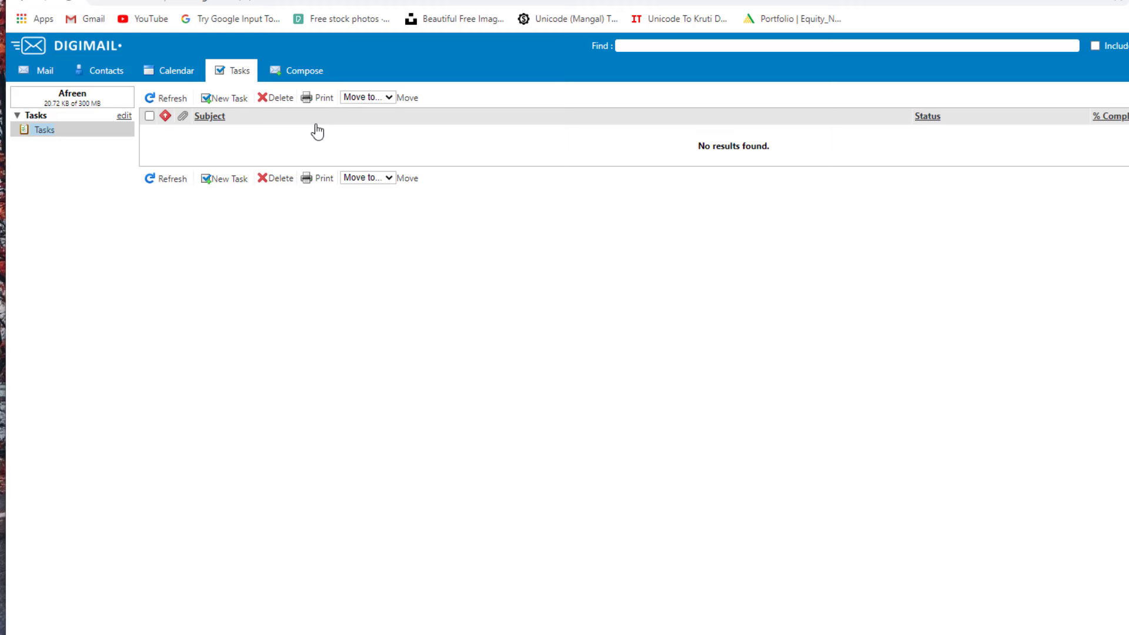
Step: Open Compose briefly, then log out of DigiMail to the CSC portal login page
click(297, 75)
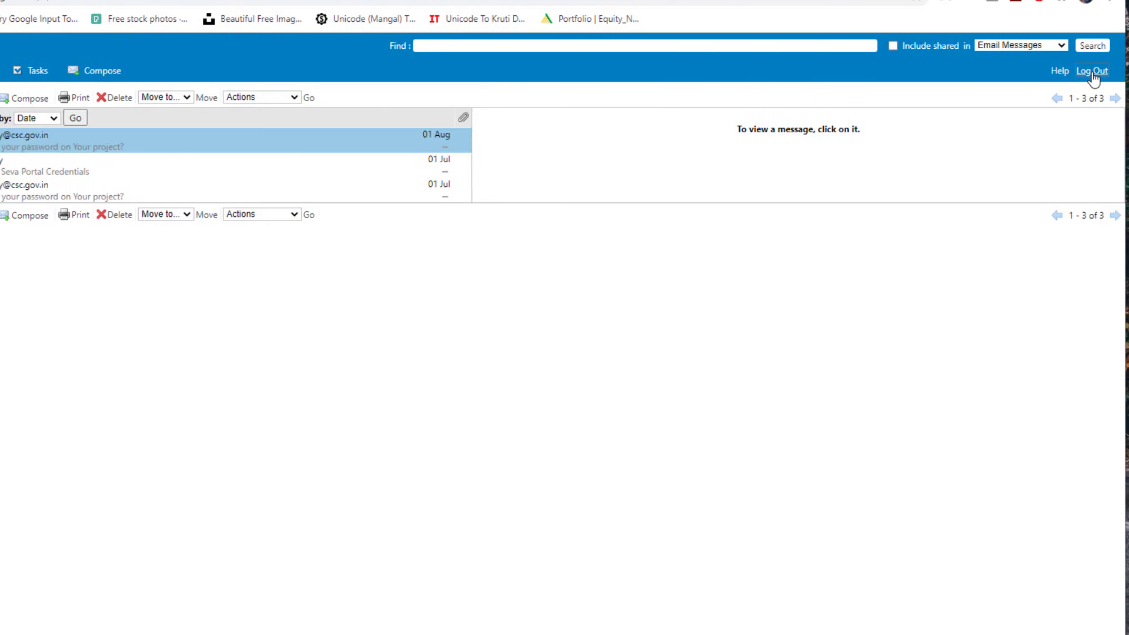
click(1094, 77)
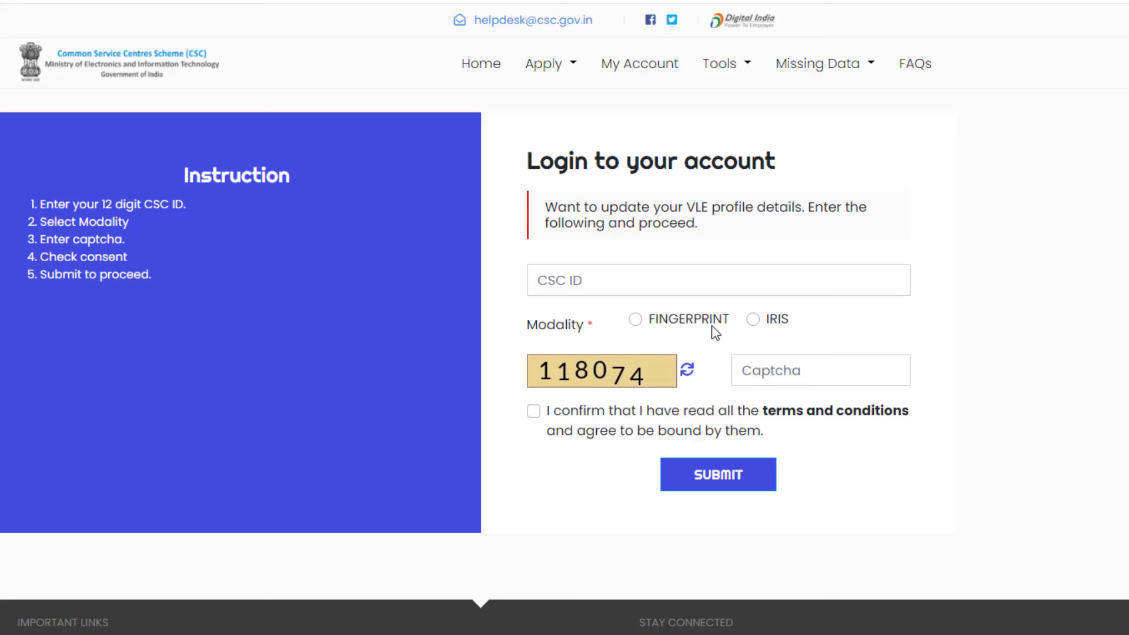
Step: Enter the captcha, accept the terms, submit, then give Aadhaar consent and capture the fingerprint
click(768, 375)
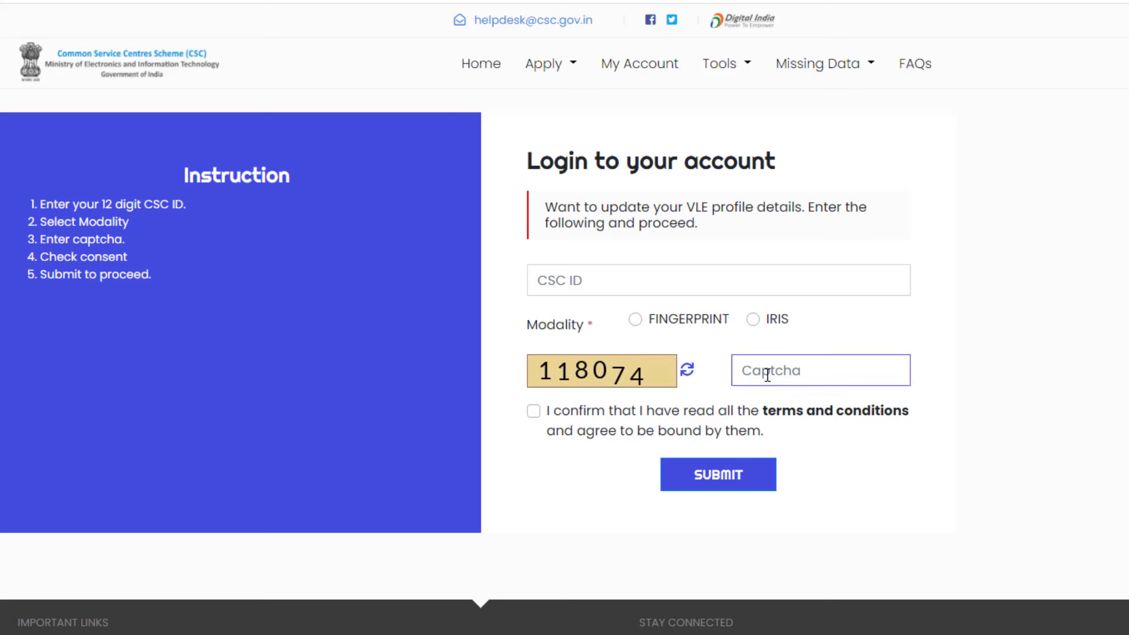
text(118074)
click(533, 412)
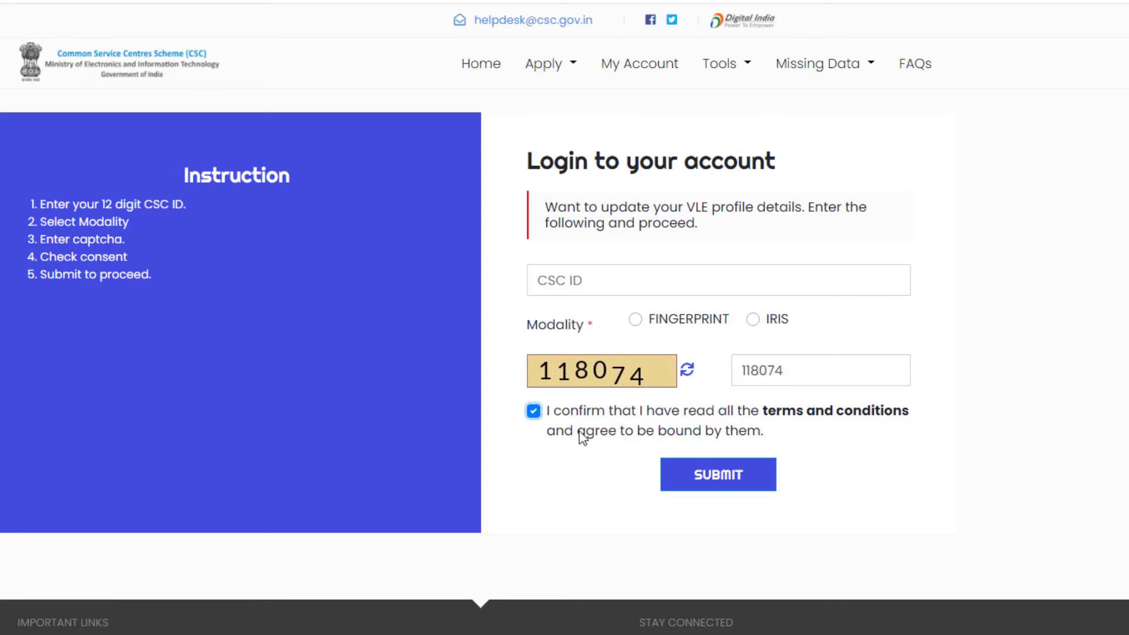
click(731, 476)
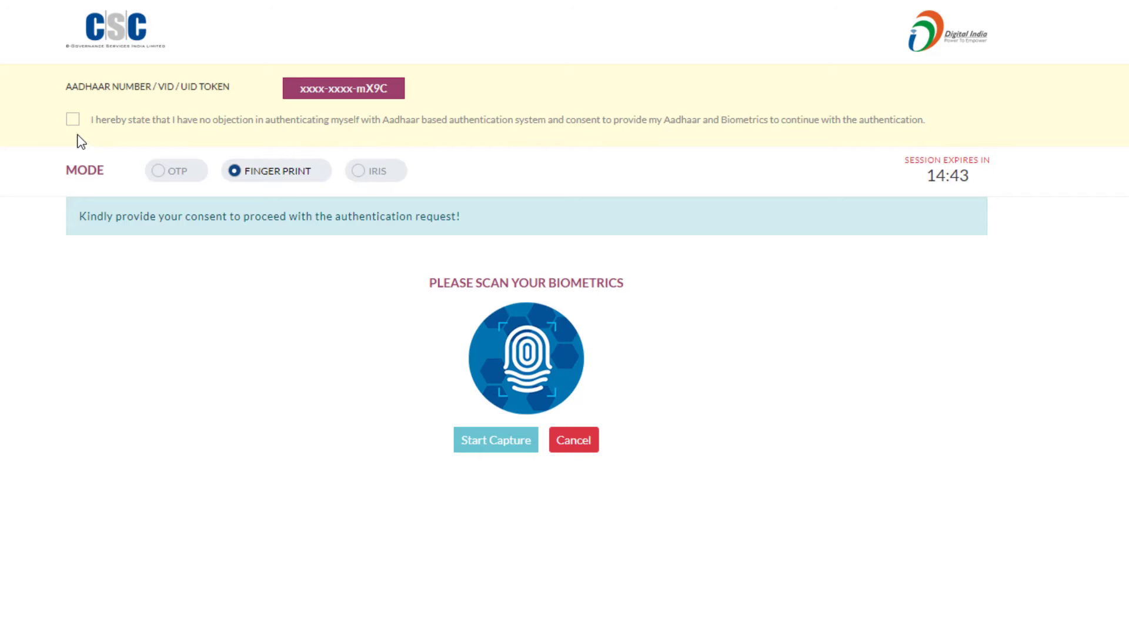
click(74, 122)
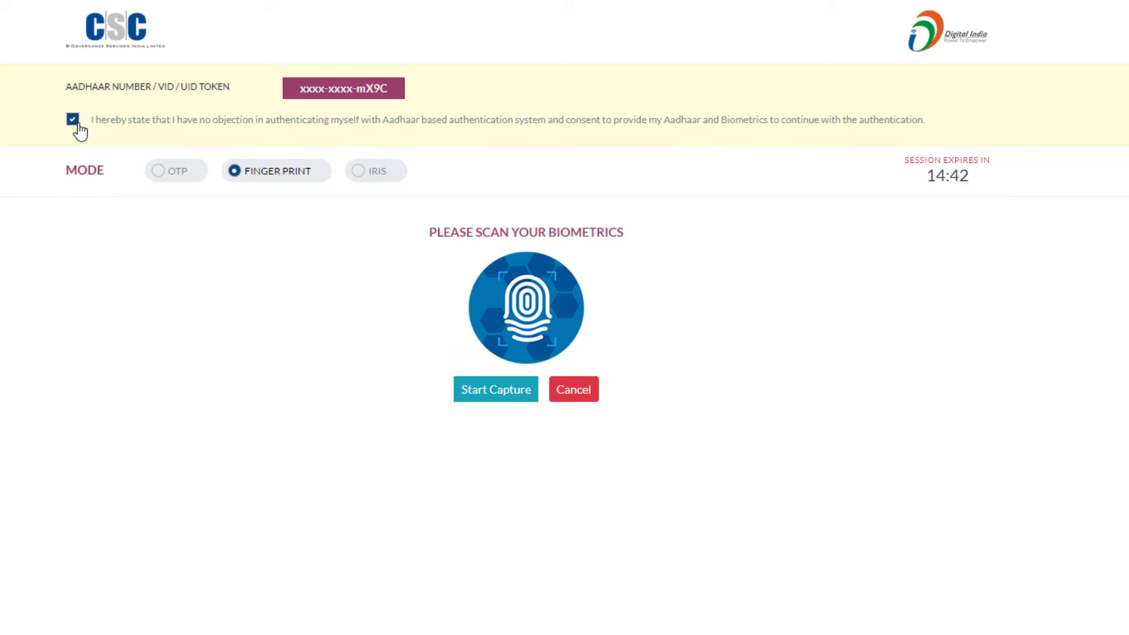
click(500, 391)
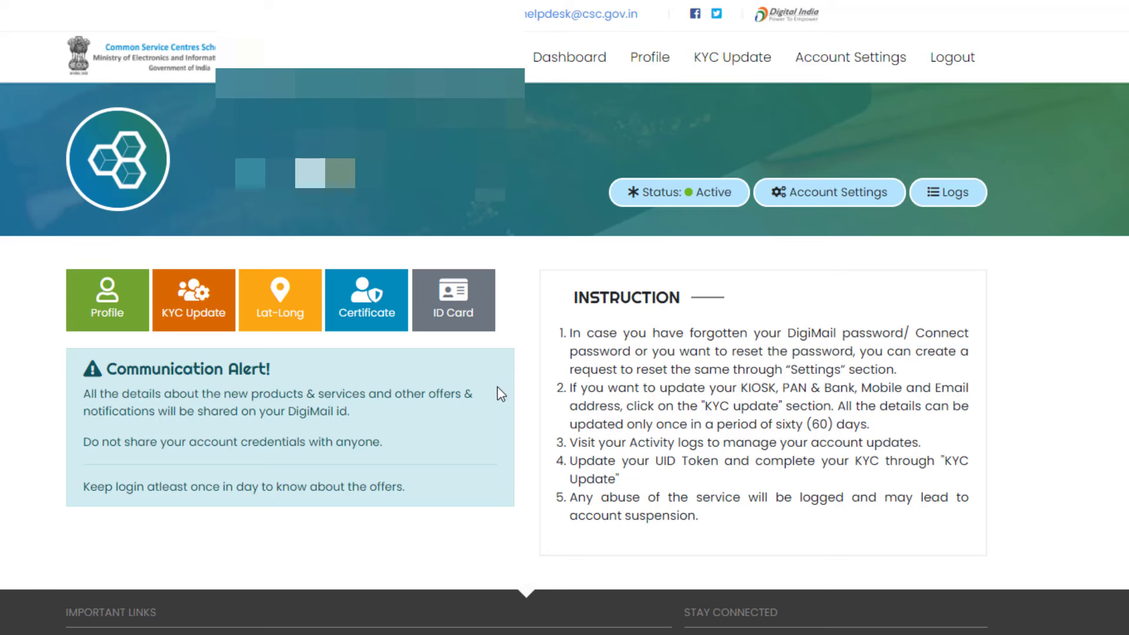
Step: In Account Settings, choose Digimail Password and submit the new password with Update Digimail Password
click(854, 66)
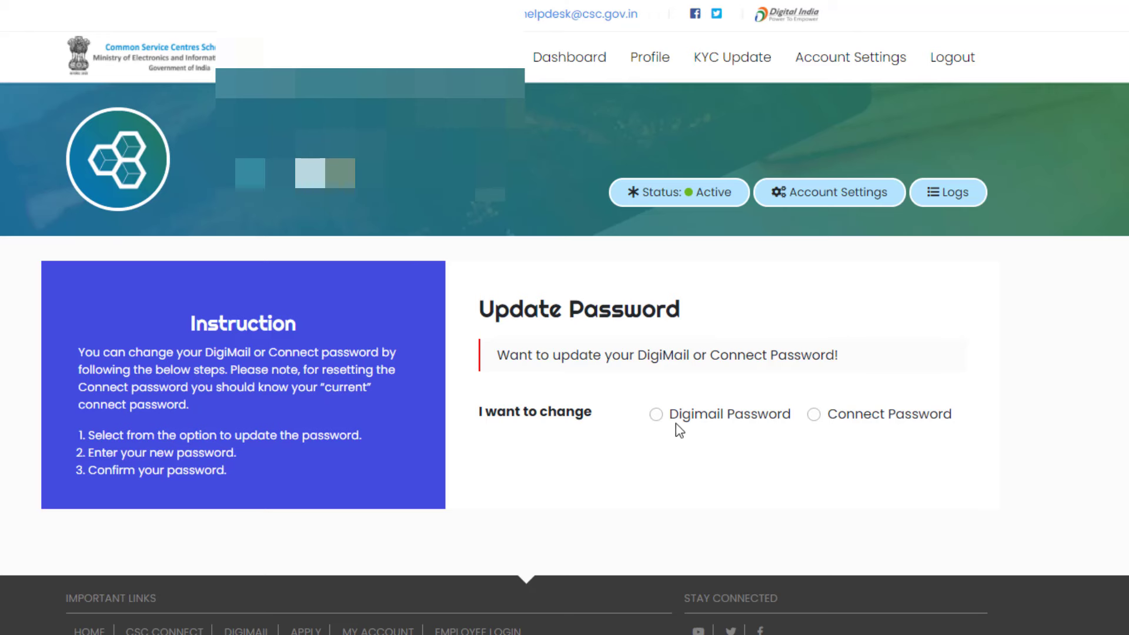
click(657, 416)
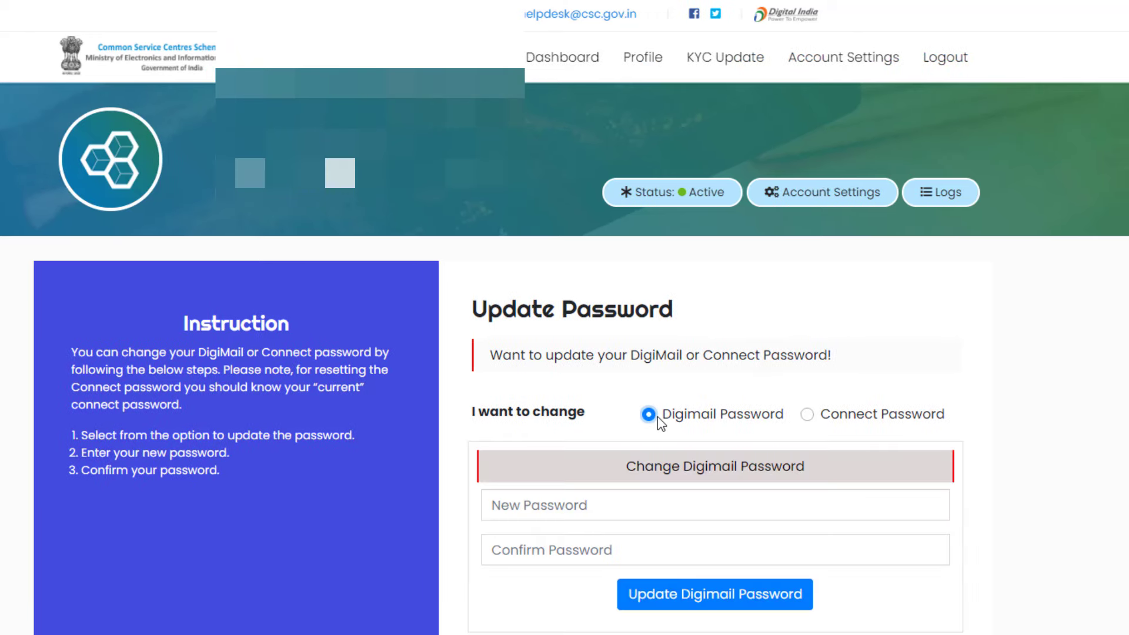
scroll(704, 424, down, 2)
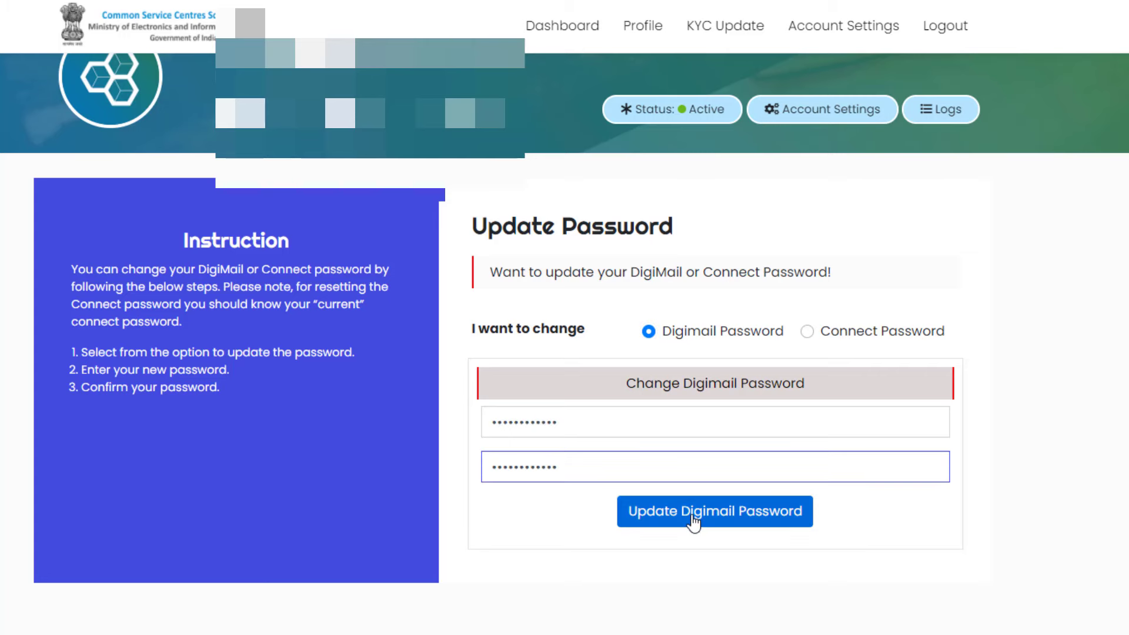
click(693, 517)
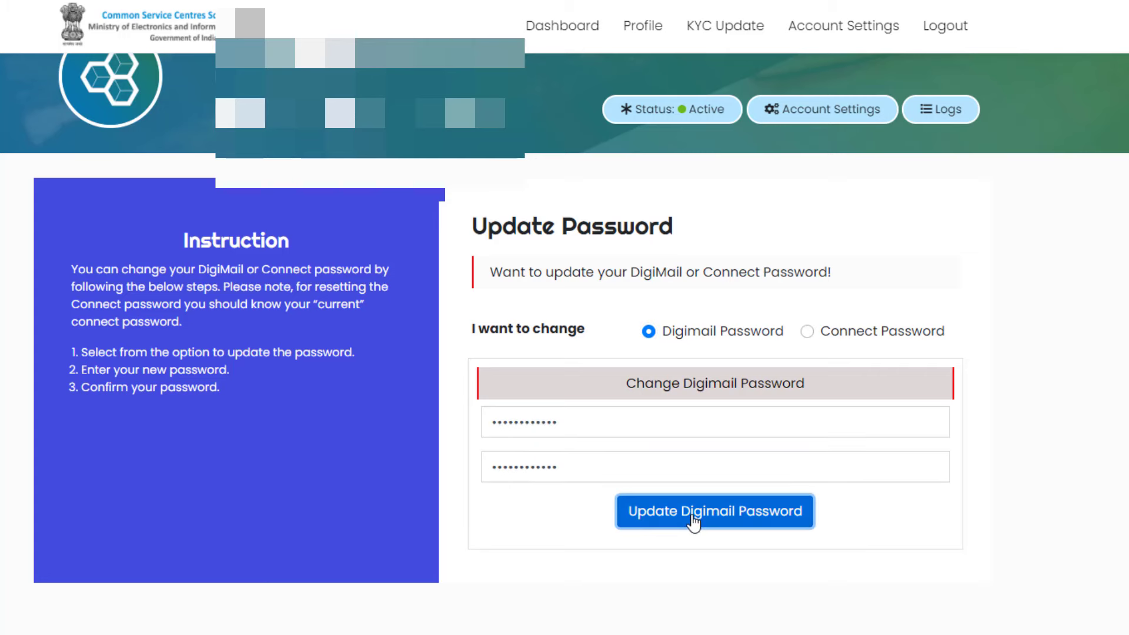